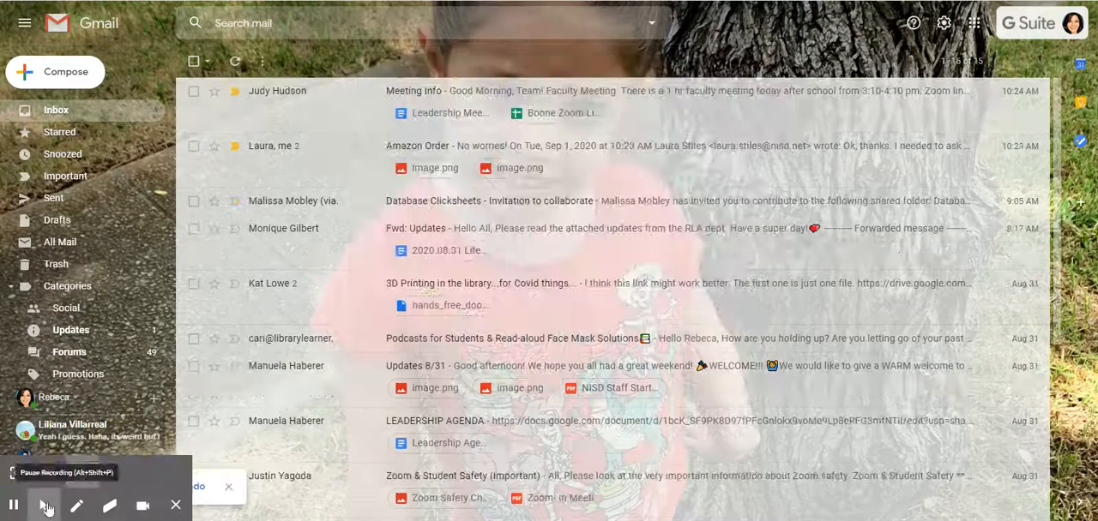
Step: Switch from Gmail to Google Calendar and display the week of September 27 to October 3, 2020
click(42, 506)
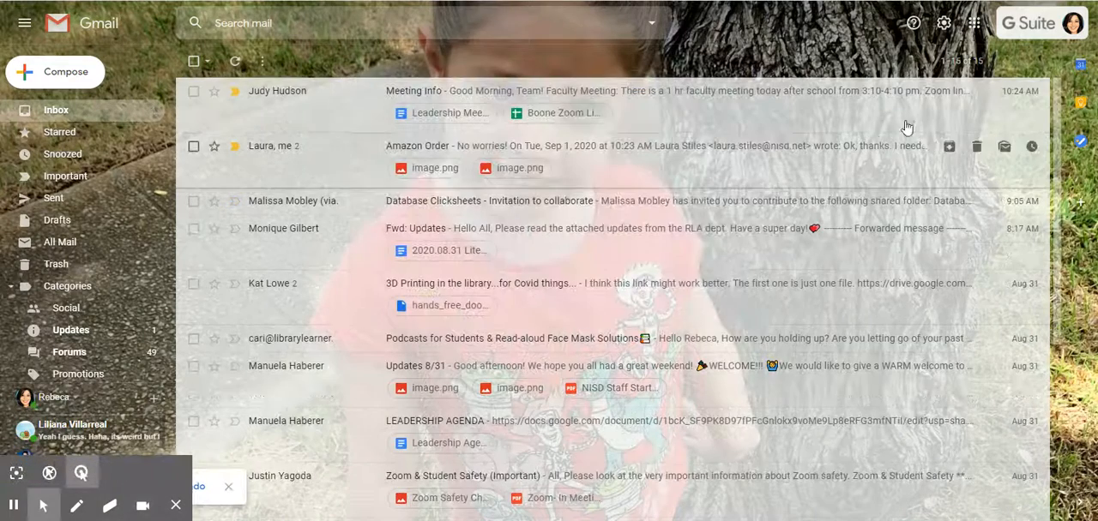
click(974, 26)
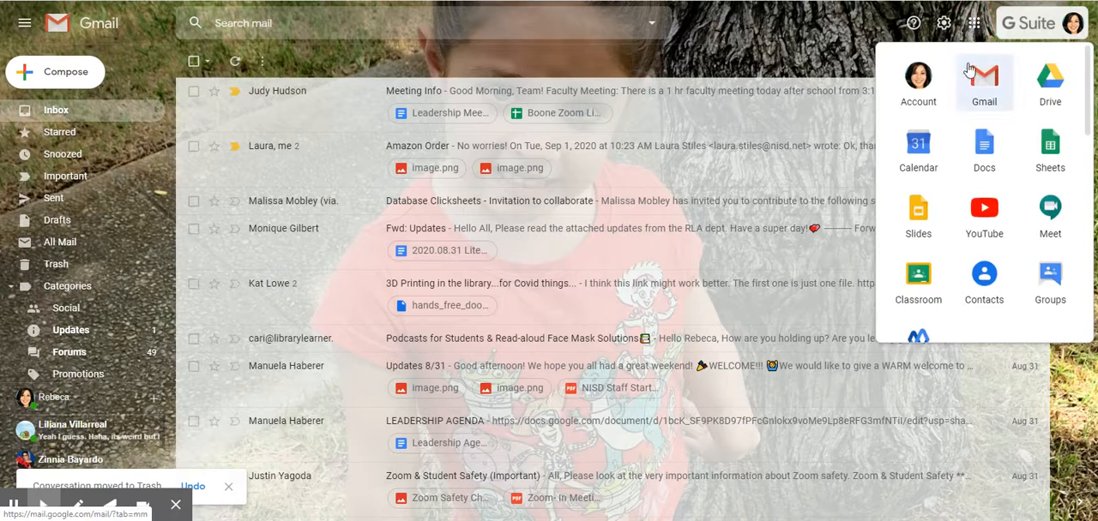
click(919, 150)
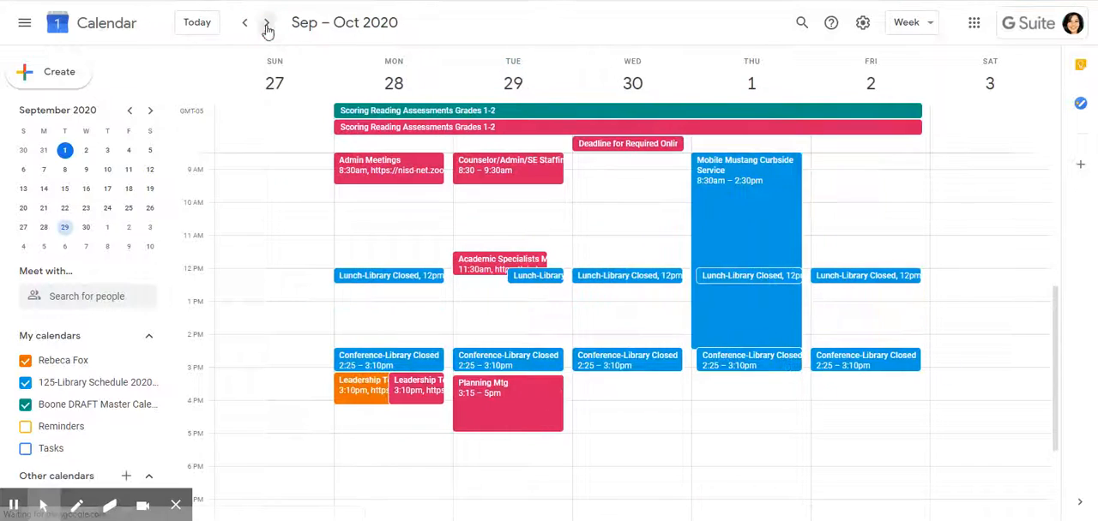
click(266, 27)
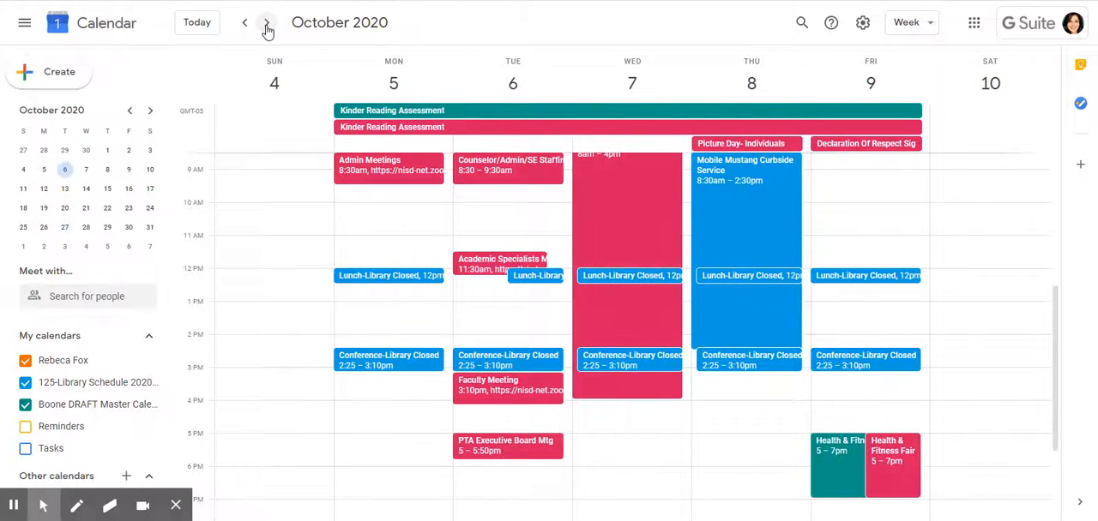
click(246, 26)
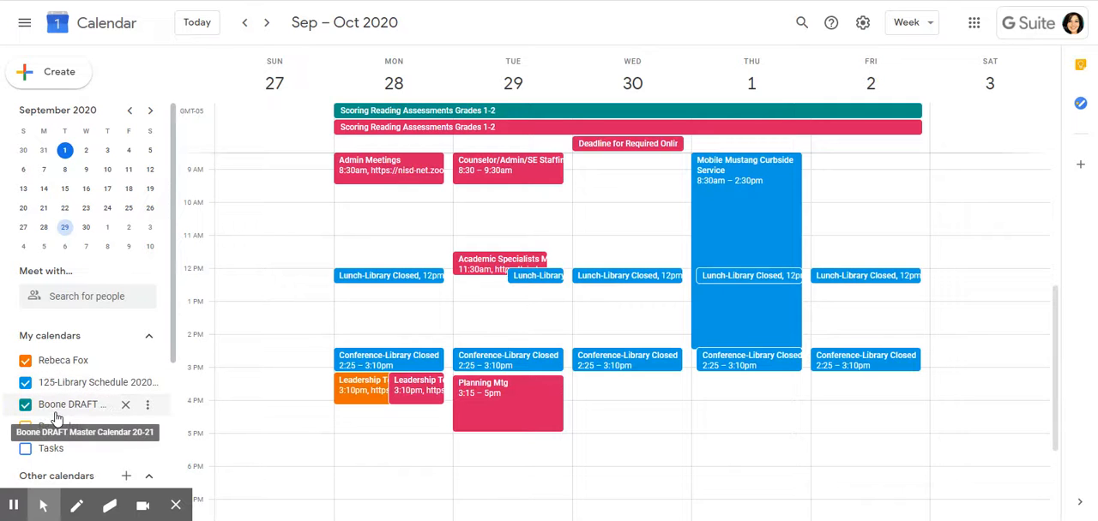
Step: Hide the Blattman ECC/ECSE calendar from the week view
scroll(72, 414, down, 3)
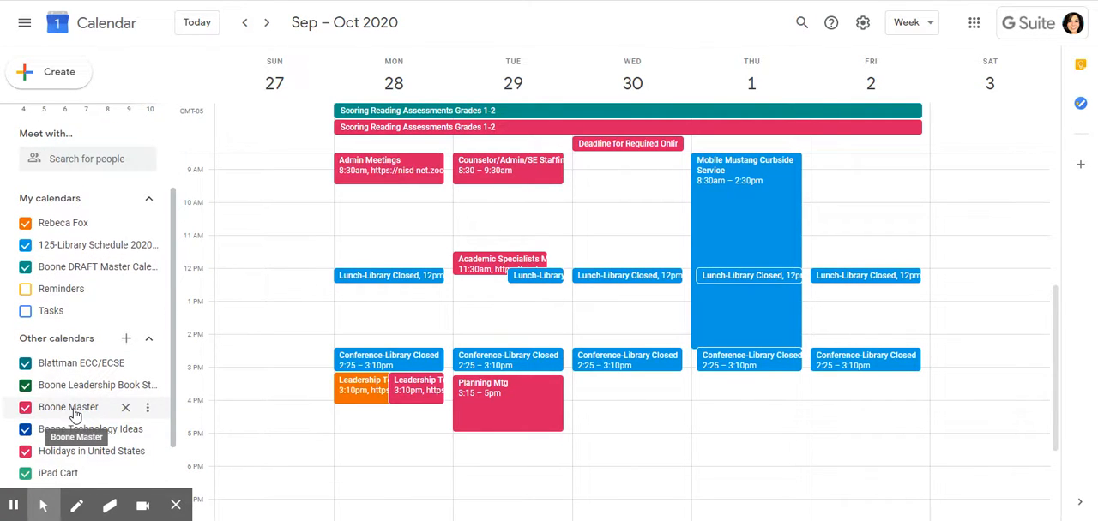
scroll(72, 412, down, 3)
scroll(73, 393, up, 2)
click(25, 314)
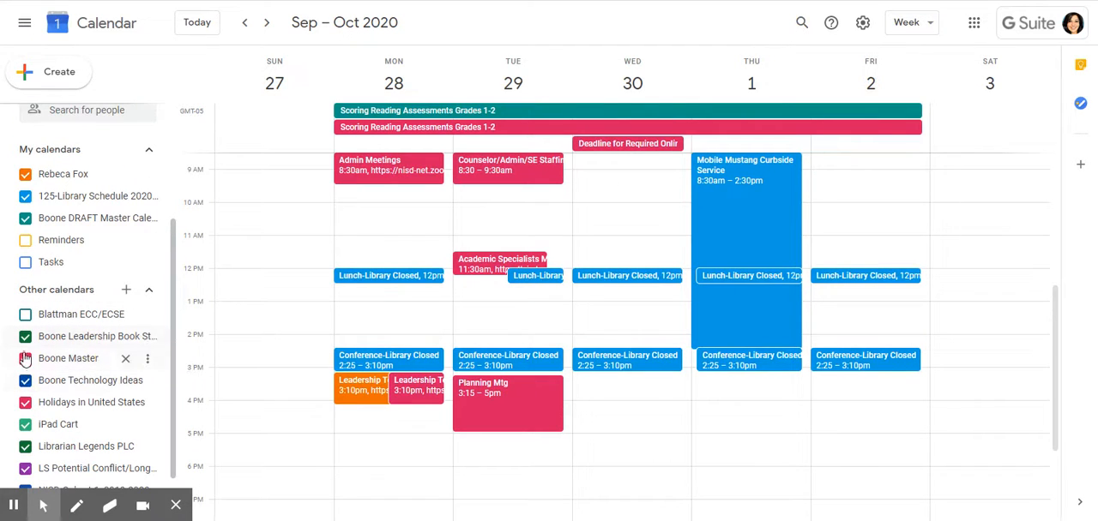
Step: Hide the Boone Master calendar's events and show them again
click(26, 360)
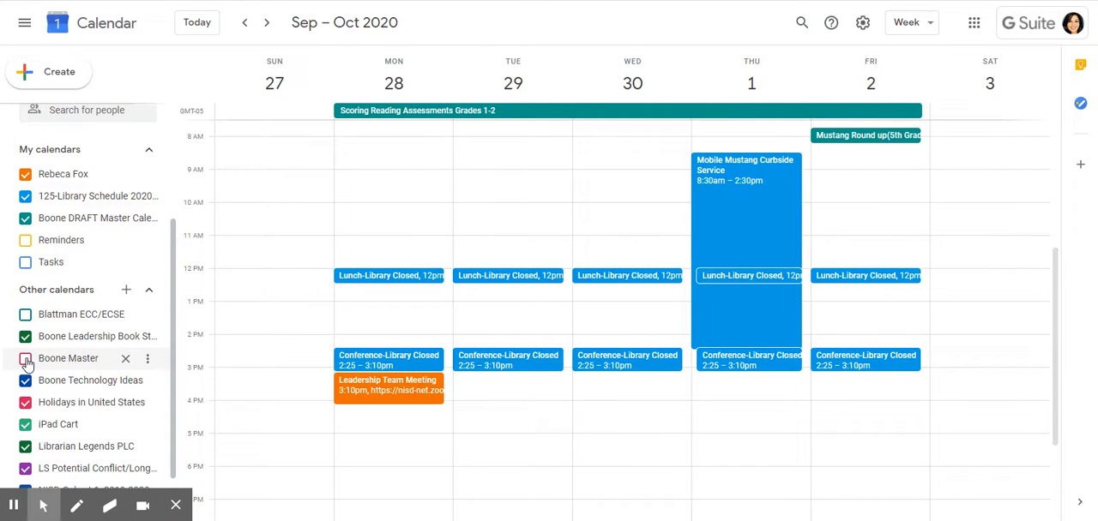
click(25, 360)
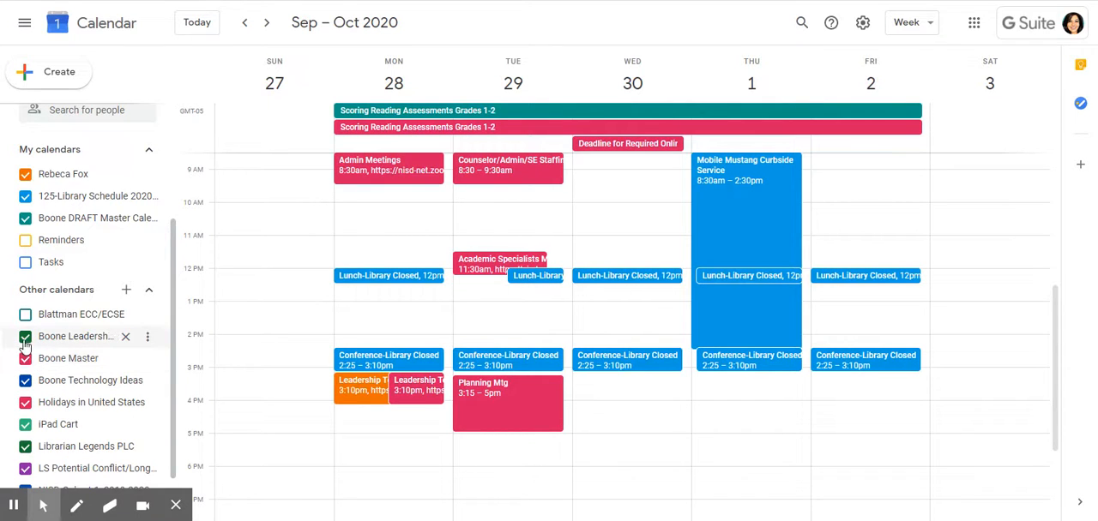
scroll(86, 360, up, 2)
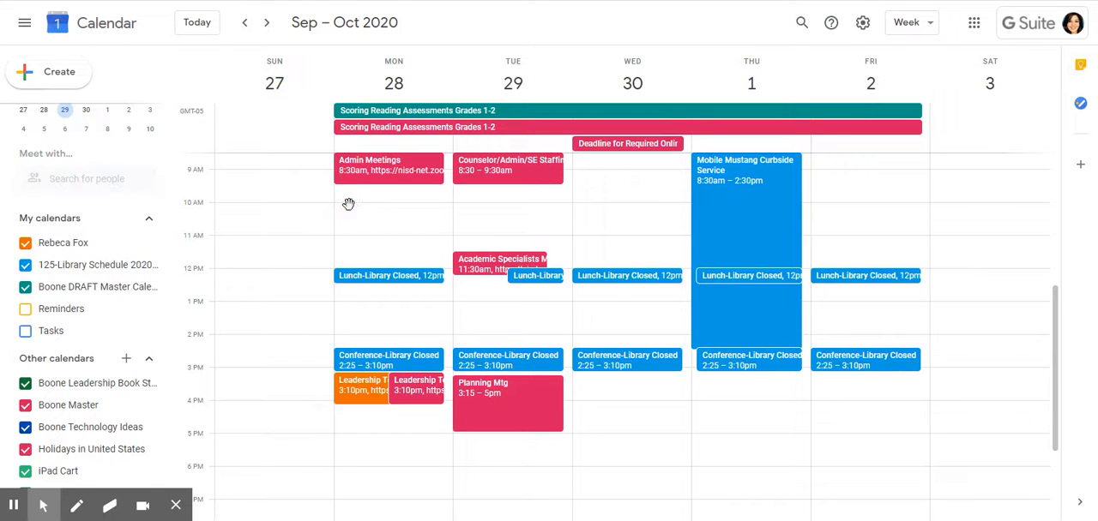
Step: Create an event titled "Test" on Monday, September 28, from 10:00am to 10:30am in the 125-Library Schedule 2020-2021 calendar
click(351, 211)
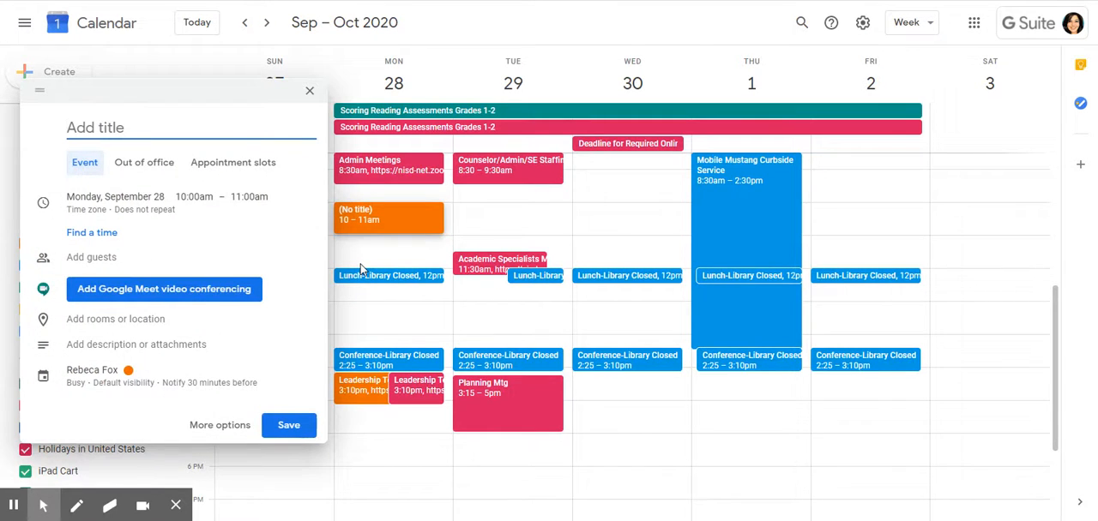
text(Test)
click(246, 209)
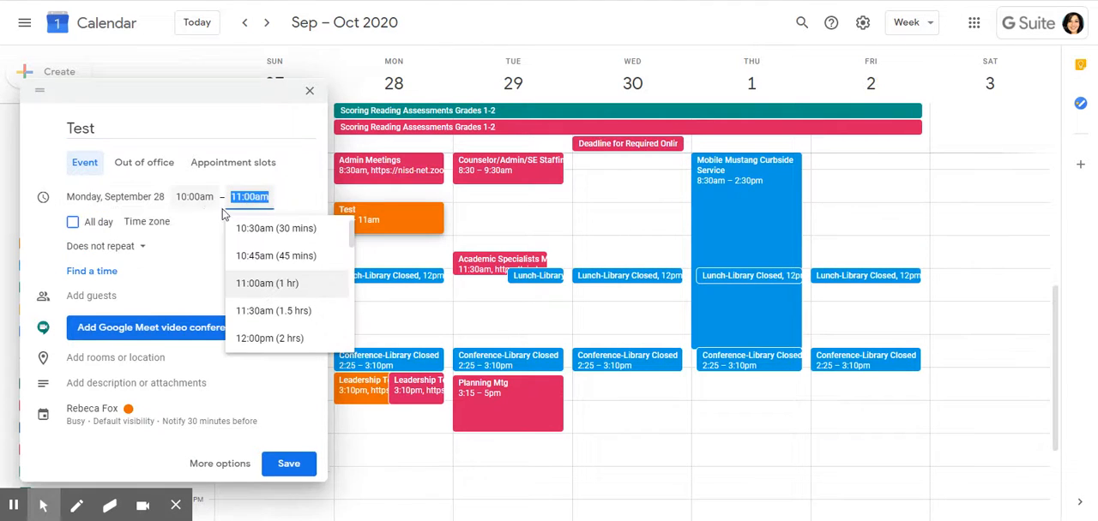
click(264, 230)
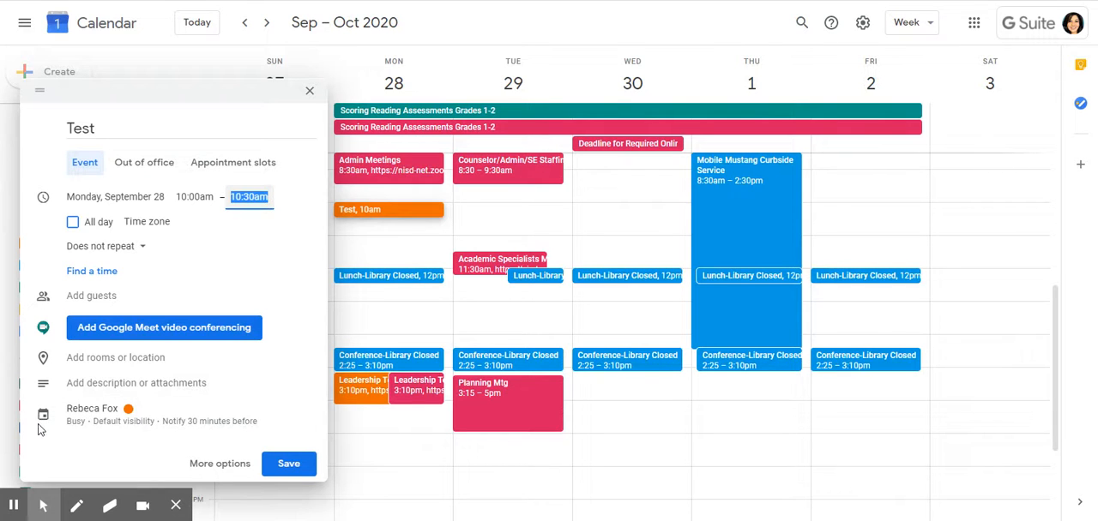
click(107, 412)
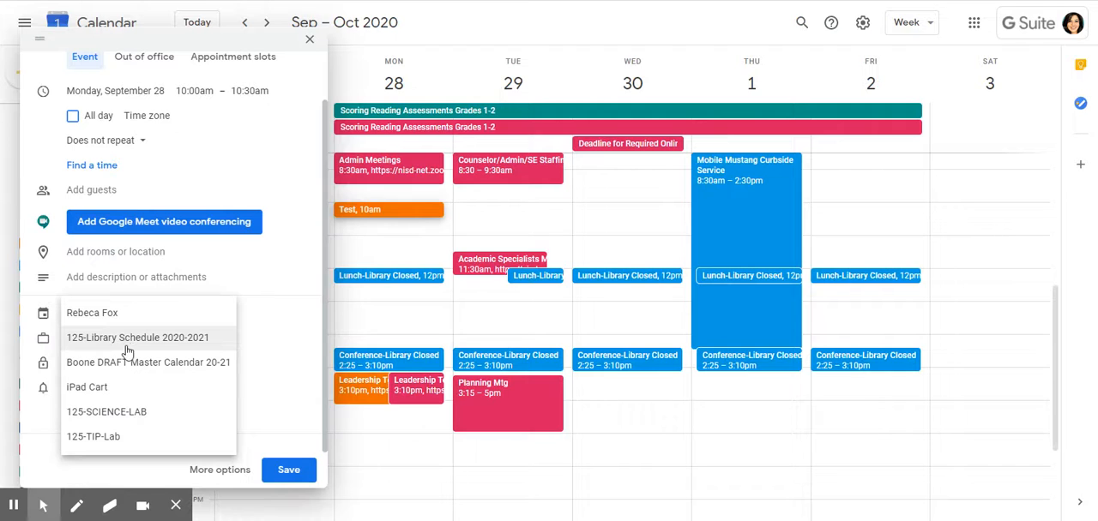
click(181, 343)
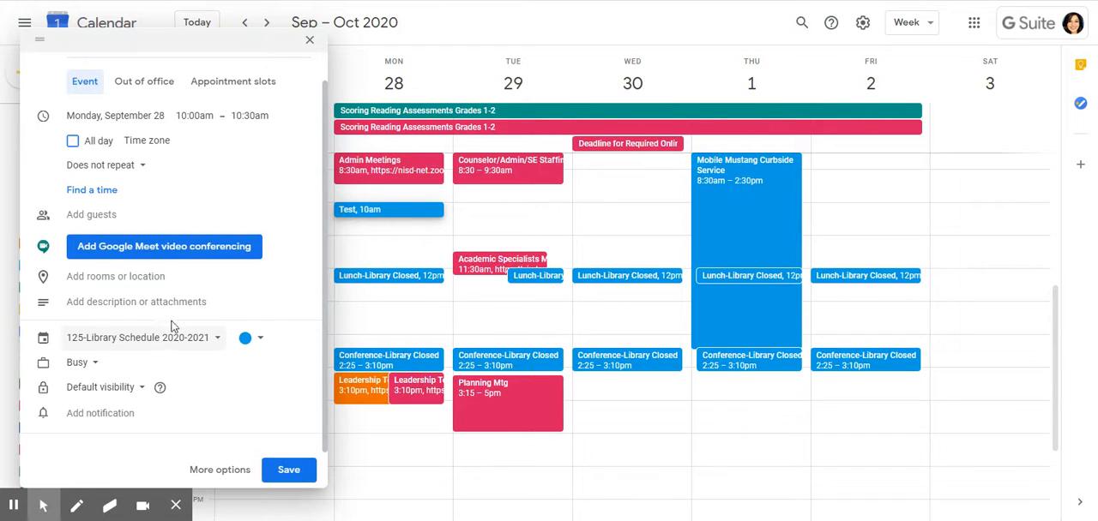
Step: Dismiss the Zoom meeting reminder and paste the Zoom meeting link with its embedded passcode into the event's description
click(92, 307)
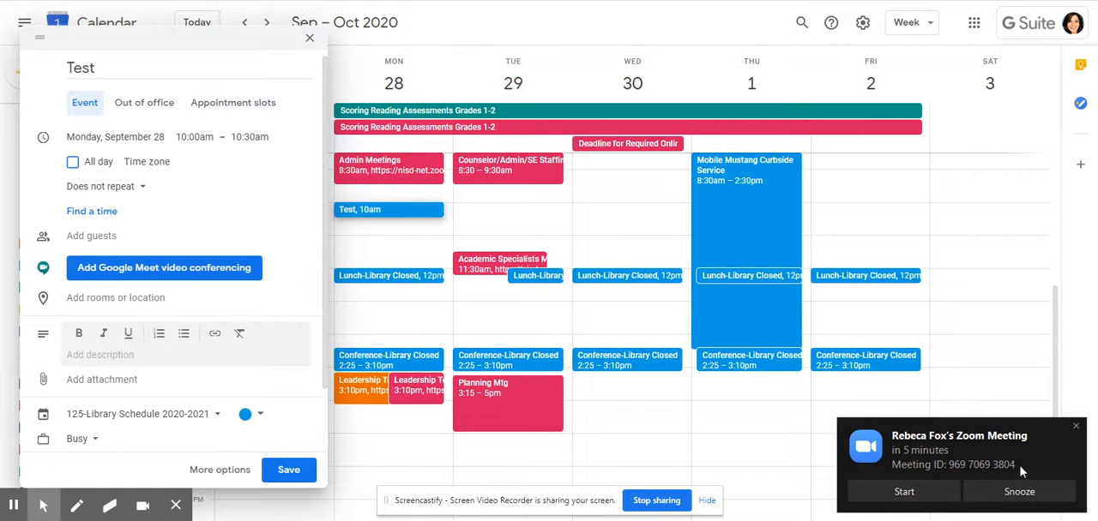
click(1075, 426)
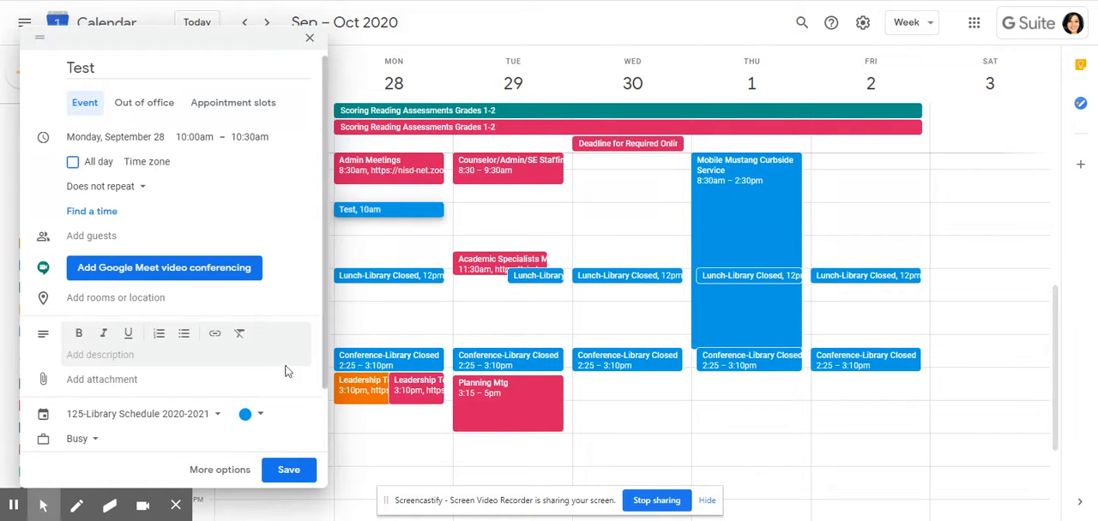
click(107, 357)
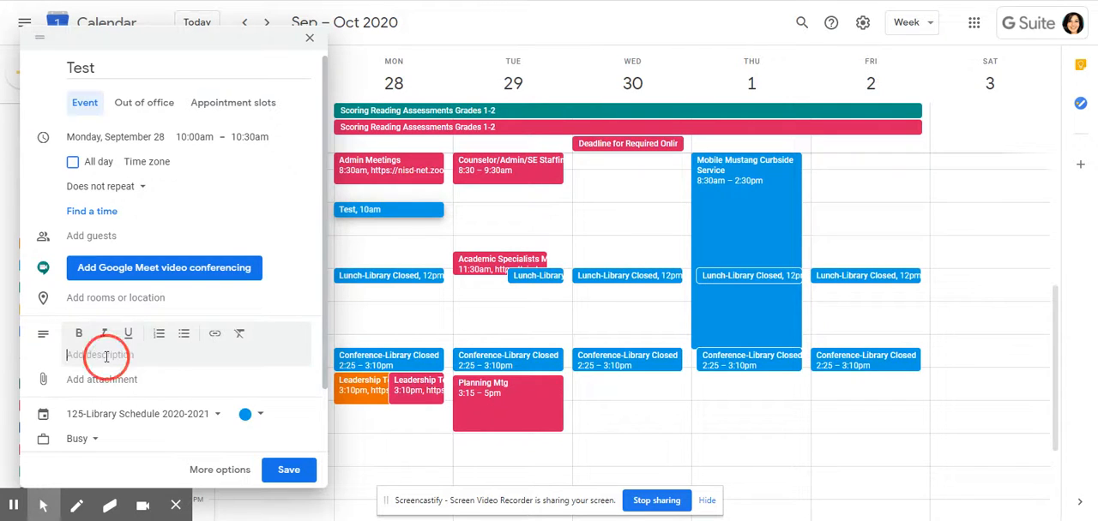
right_click(107, 357)
click(136, 257)
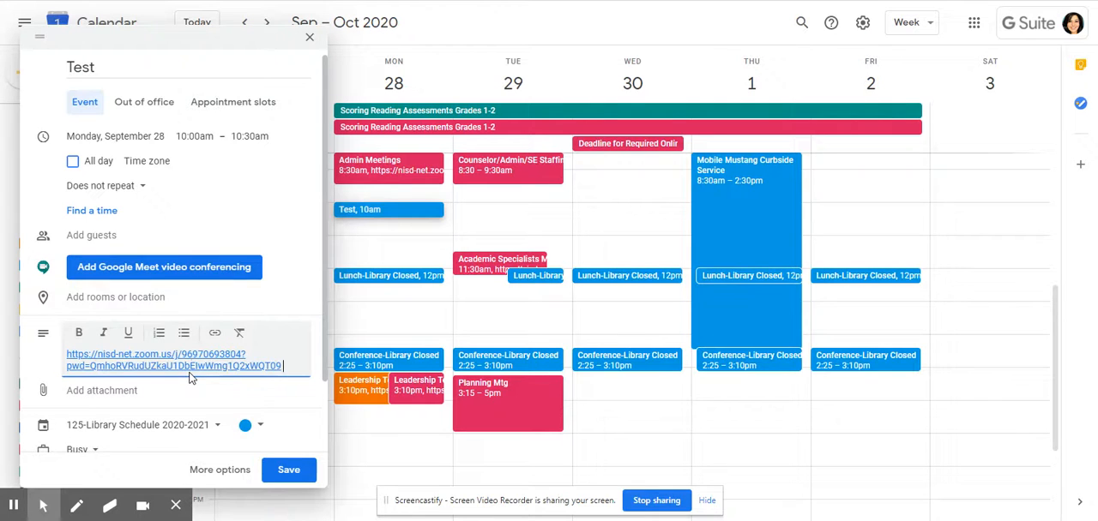
Step: Append a hyphen and the teacher's last name to the event title "Test" and save the event
click(86, 67)
text(-Fox)
click(66, 74)
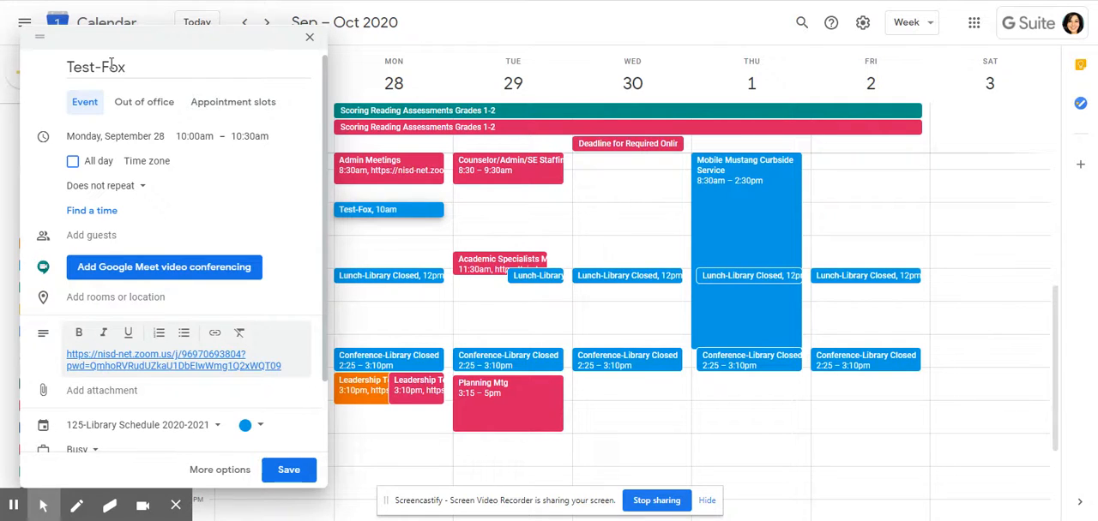
scroll(137, 128, down, 1)
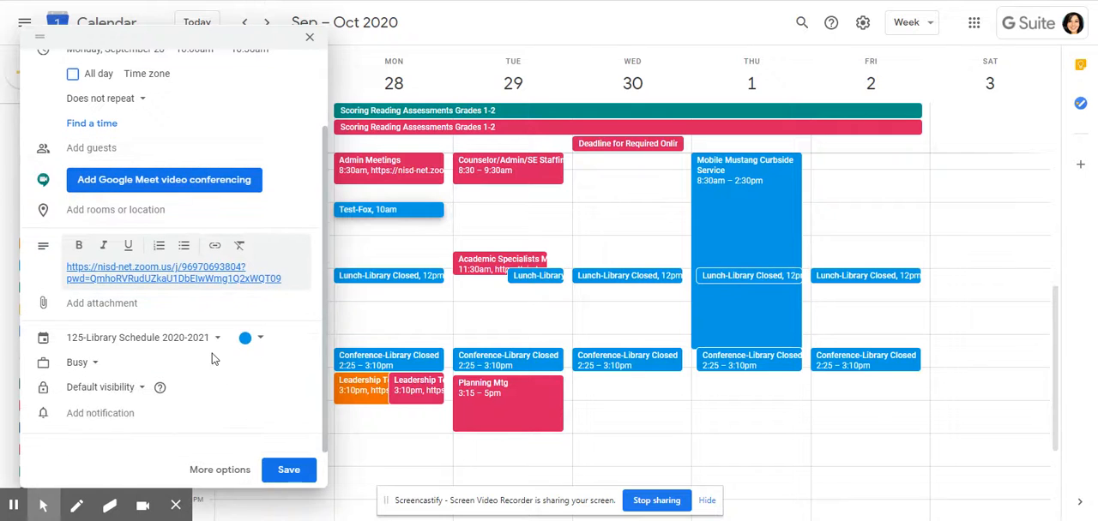
click(289, 470)
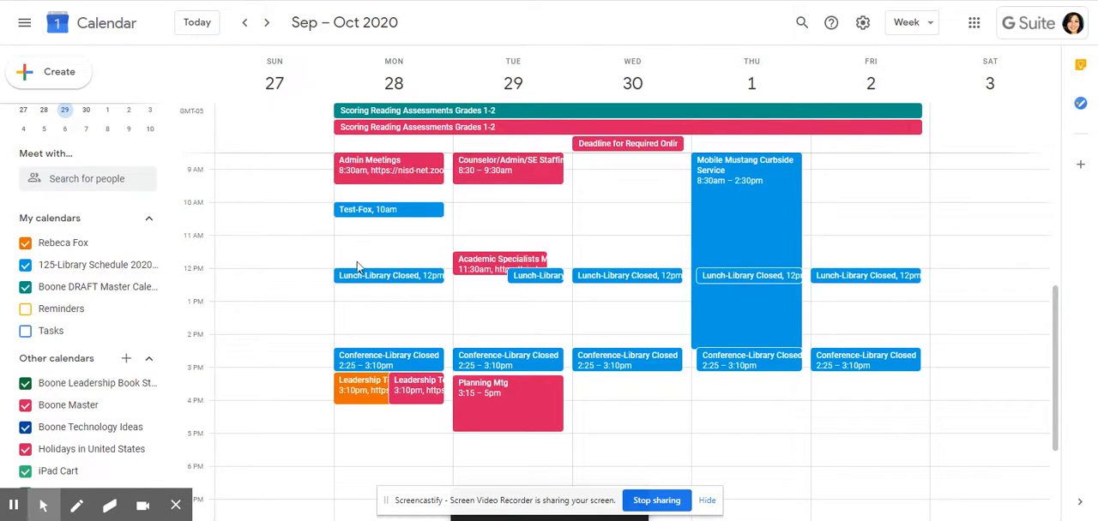
Step: Review the details of the saved test event on Monday, September 28, and delete the event
click(370, 216)
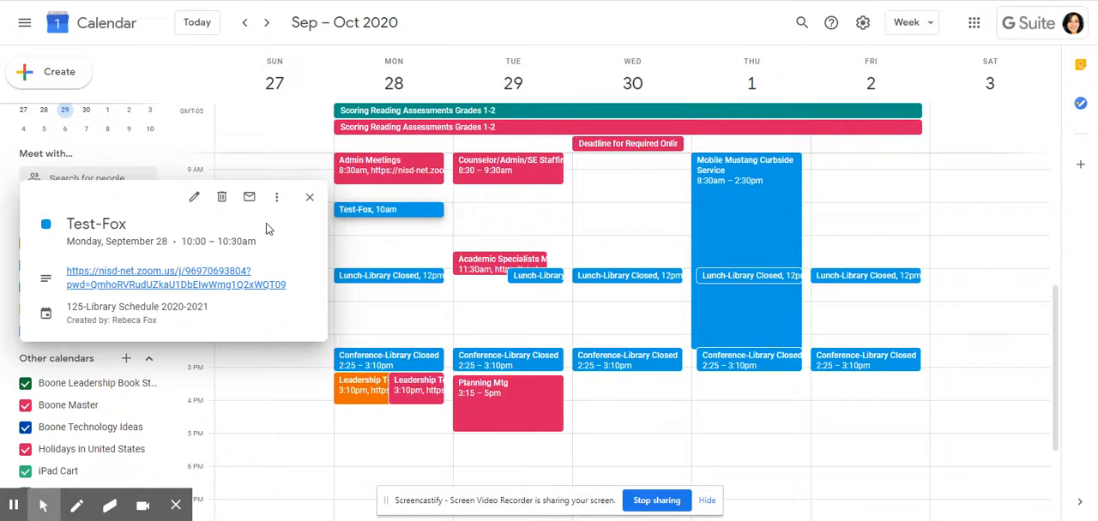
click(309, 202)
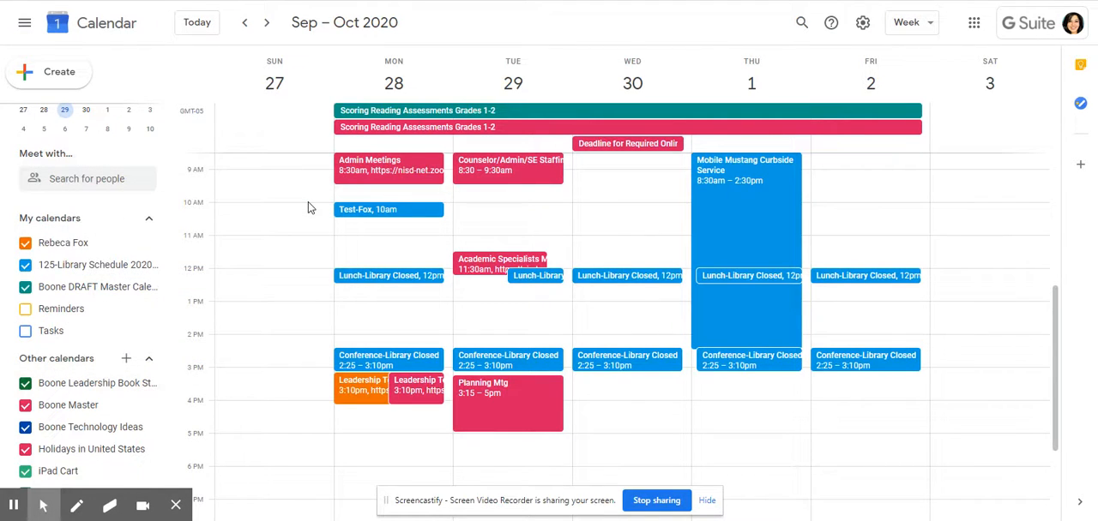
click(405, 212)
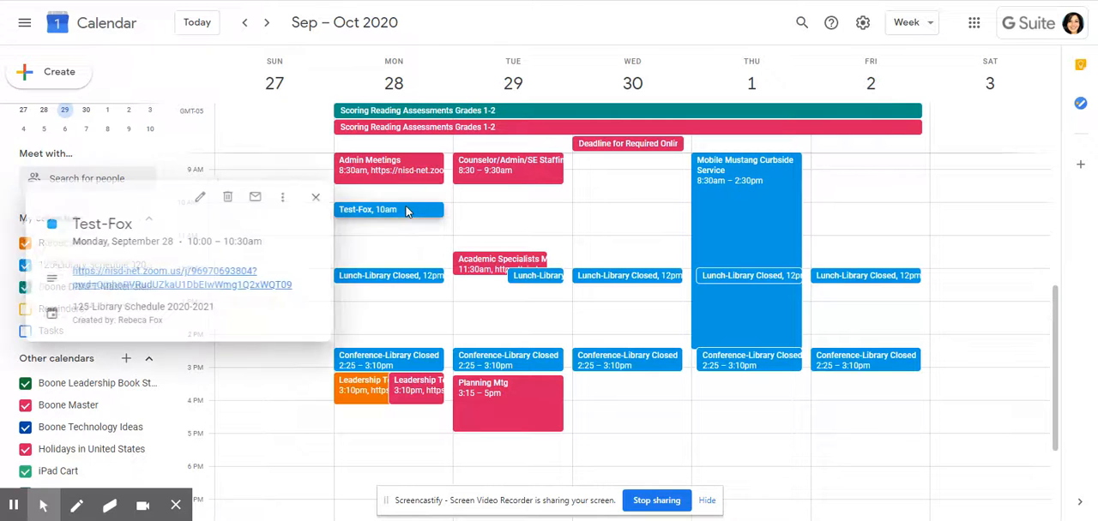
click(221, 197)
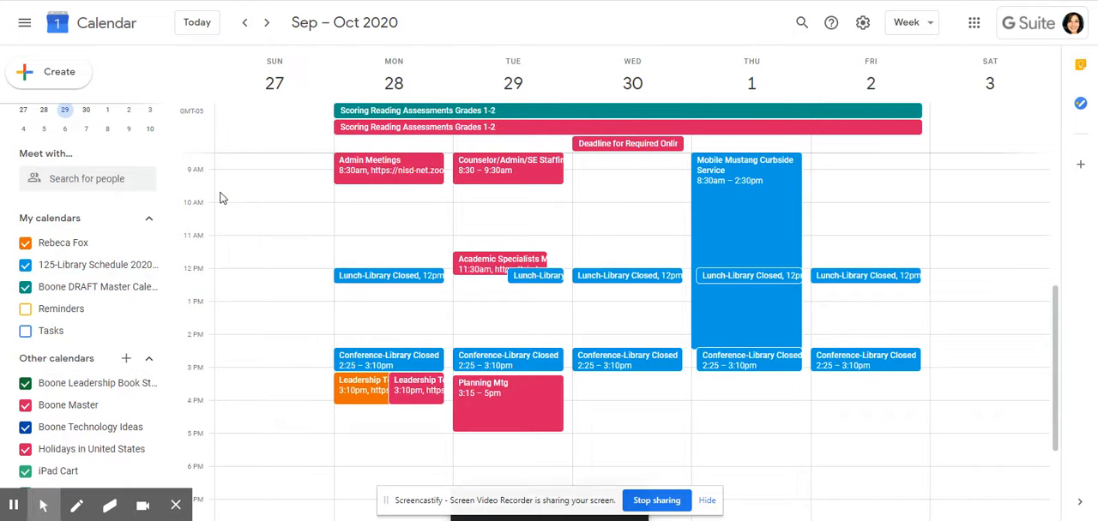